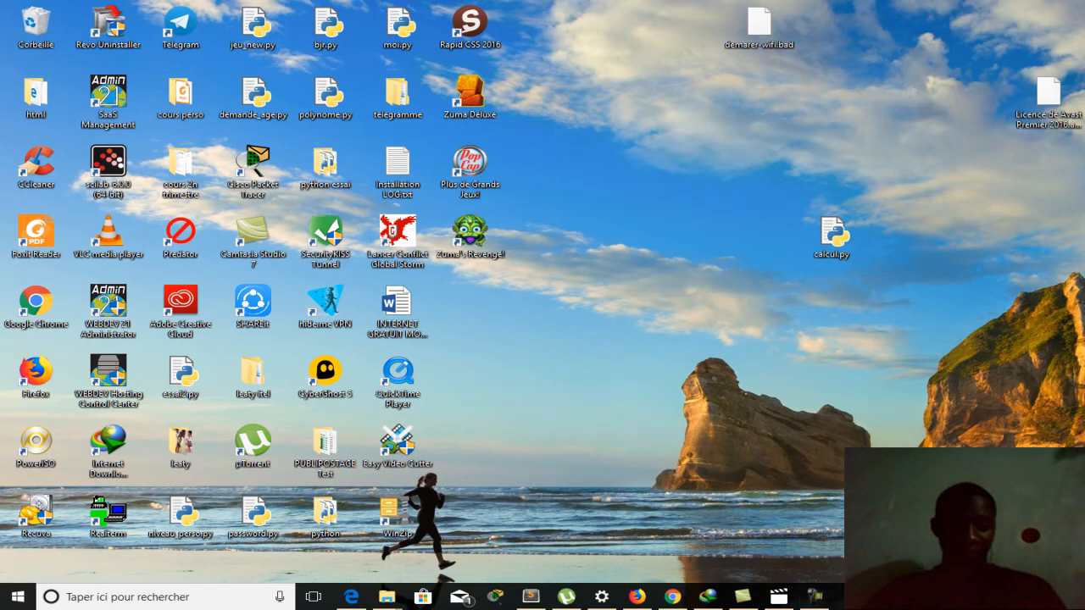
# Search the system for "cla" and launch the on-screen keyboard (Clavier visuel).
pyautogui.press('super')
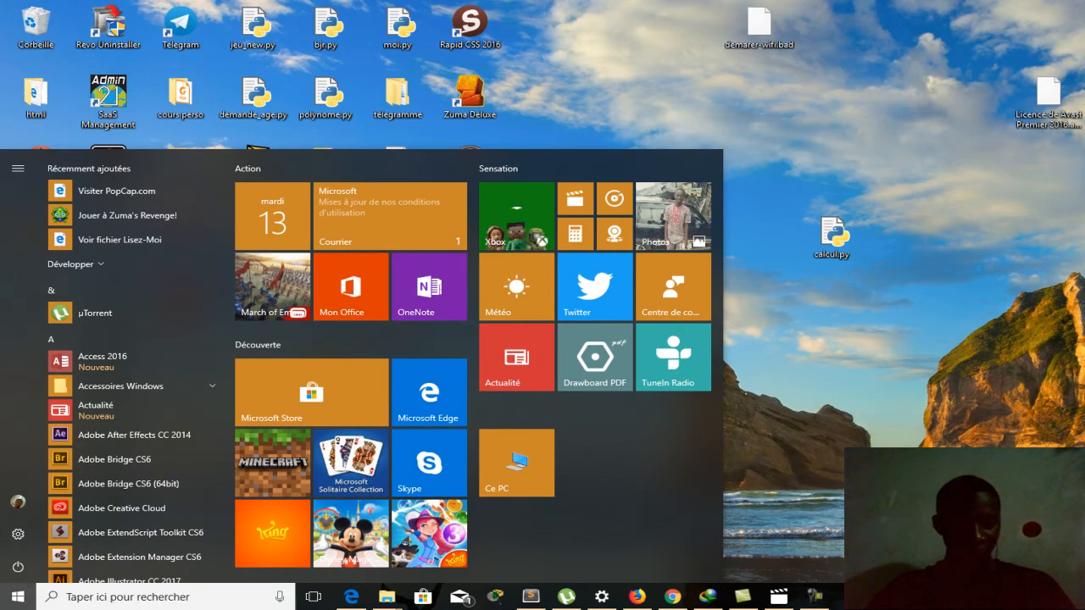
pyautogui.write('l')
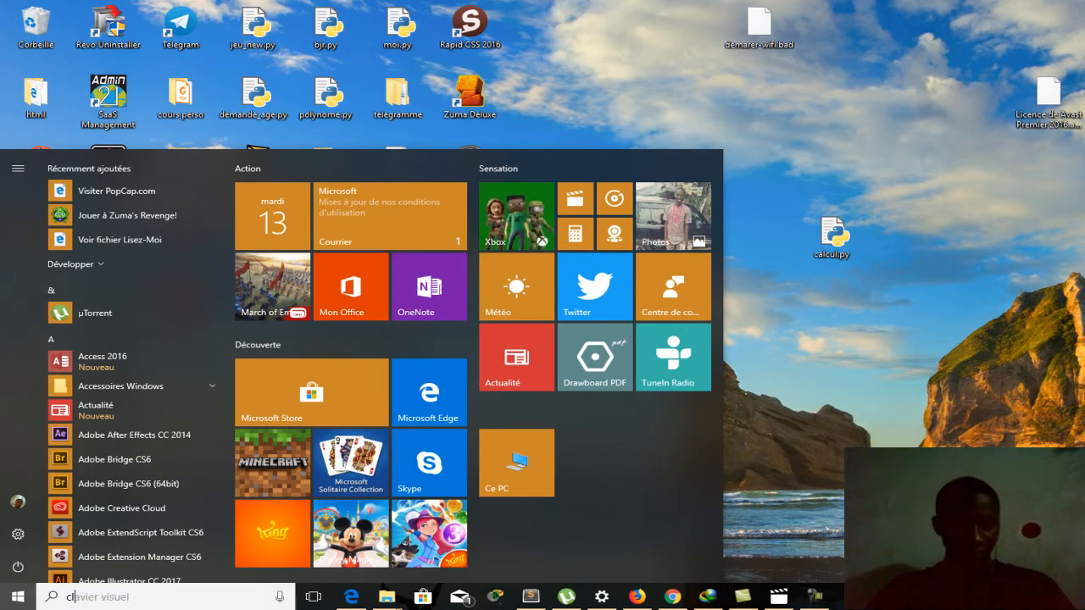
pyautogui.write('a')
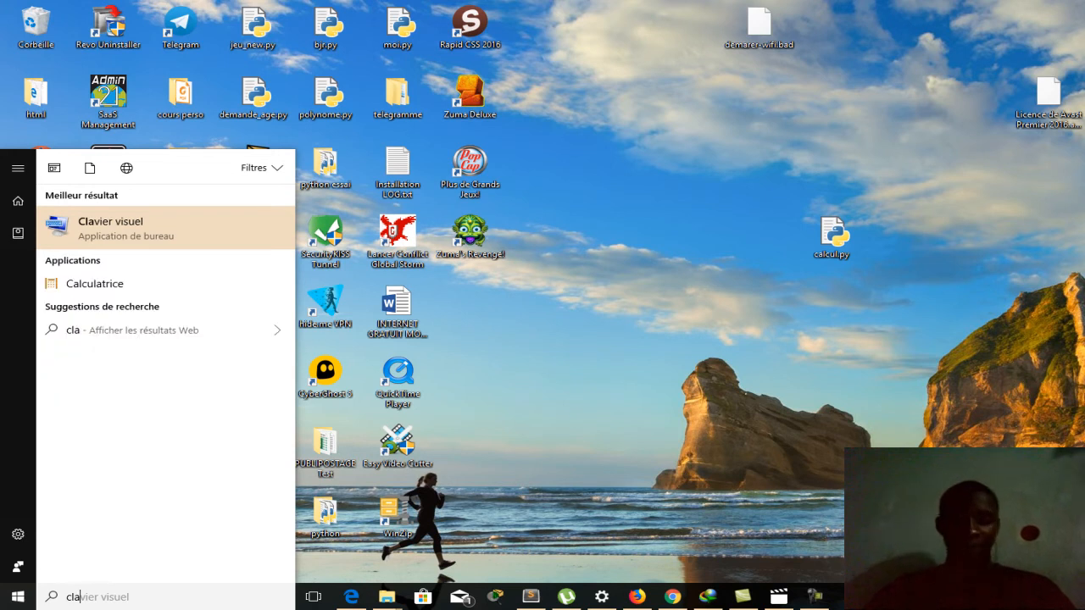
pyautogui.click(144, 227)
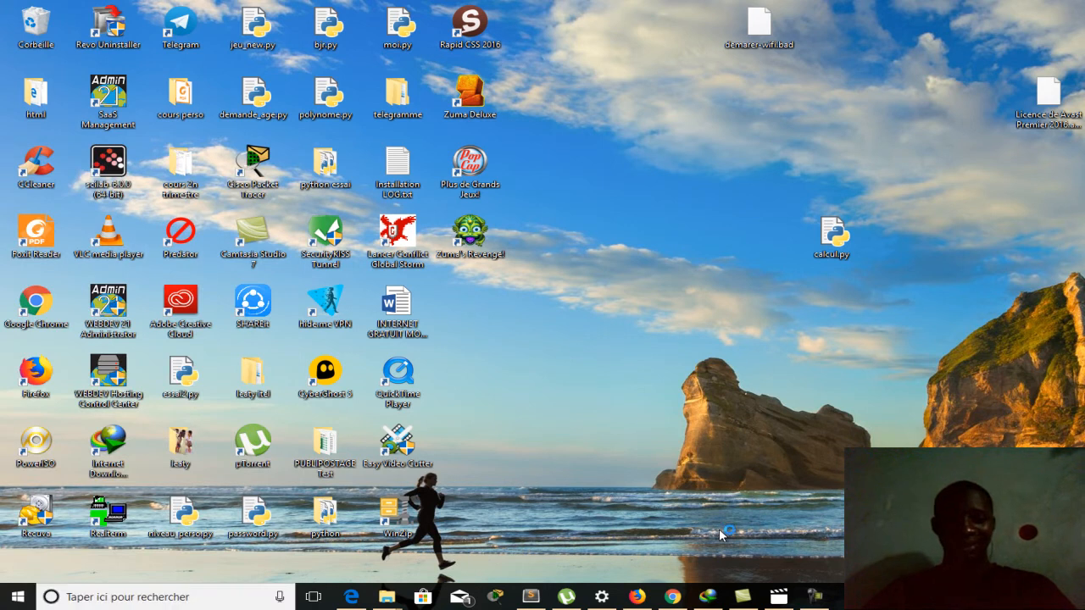
pyautogui.click(566, 597)
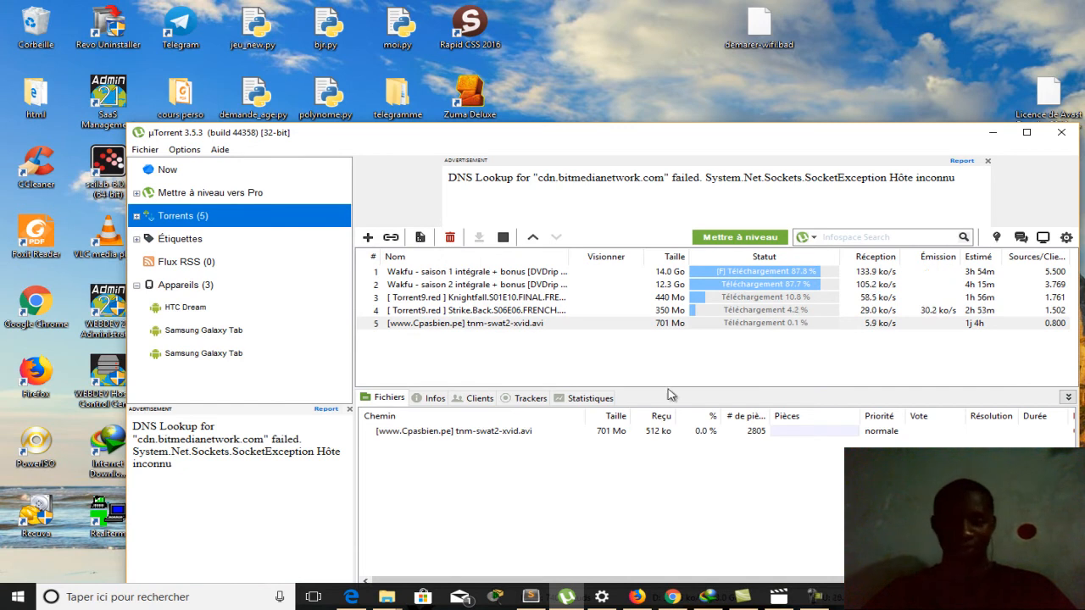
pyautogui.click(566, 596)
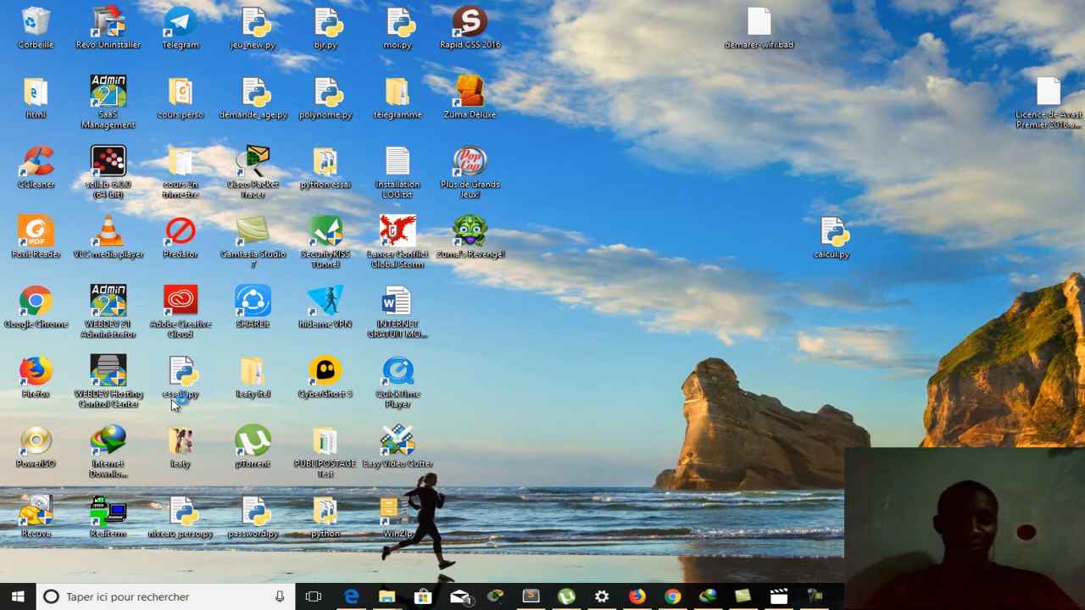
pyautogui.rightClick(866, 337)
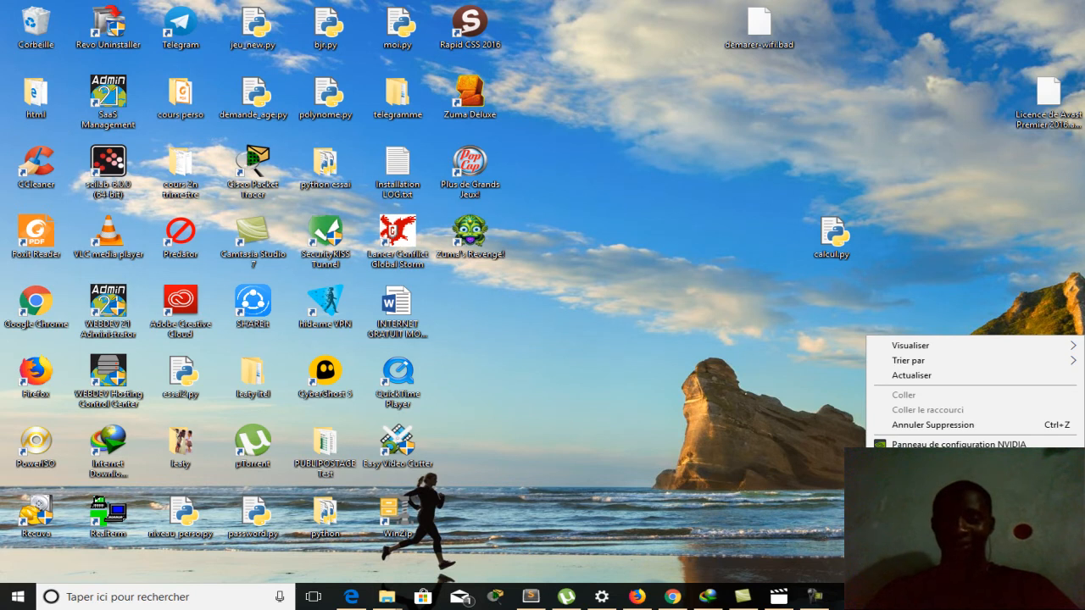
# Bring up the on-screen keyboard and move it higher on the desktop, clear of the empty area.
pyautogui.press('ctrl+super+o')
pyautogui.moveTo(933, 462)
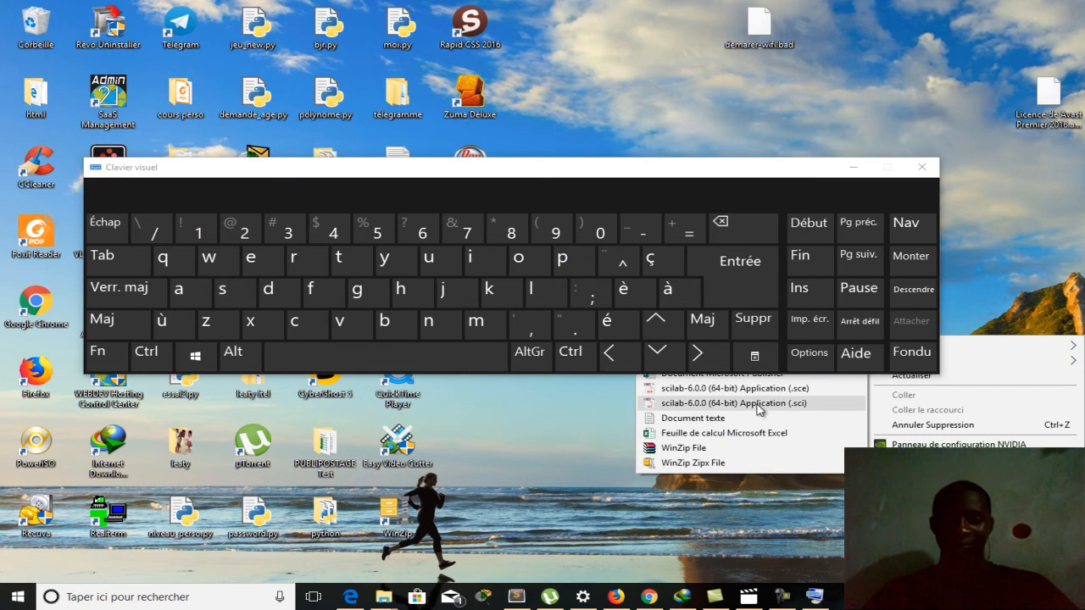
pyautogui.moveTo(758, 176); pyautogui.dragTo(642, 82)
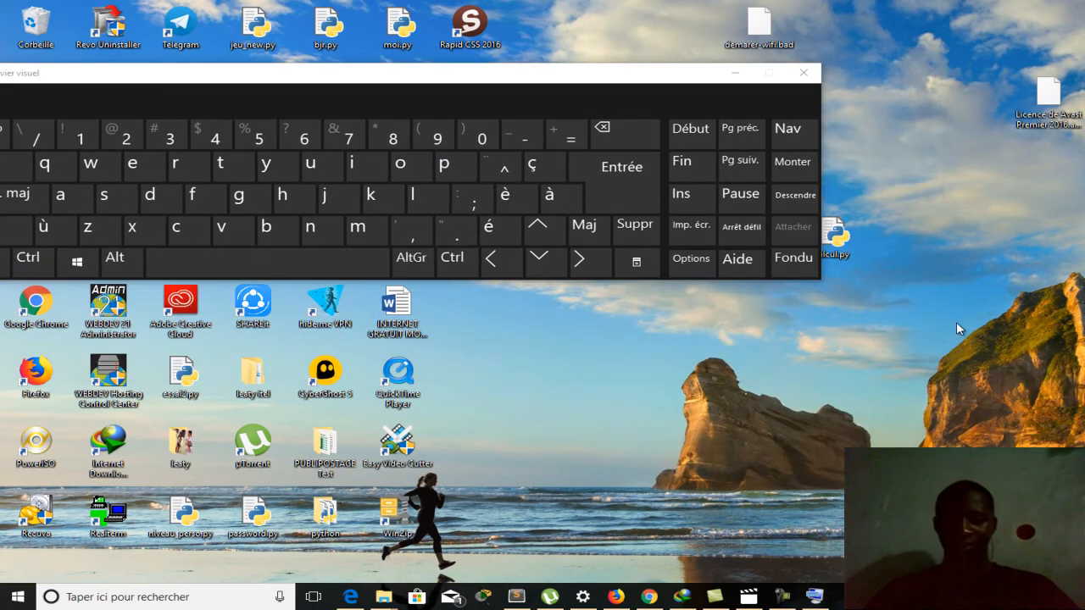
# Create a new folder on the desktop with its default name and move the on-screen keyboard fully into view.
pyautogui.rightClick(956, 321)
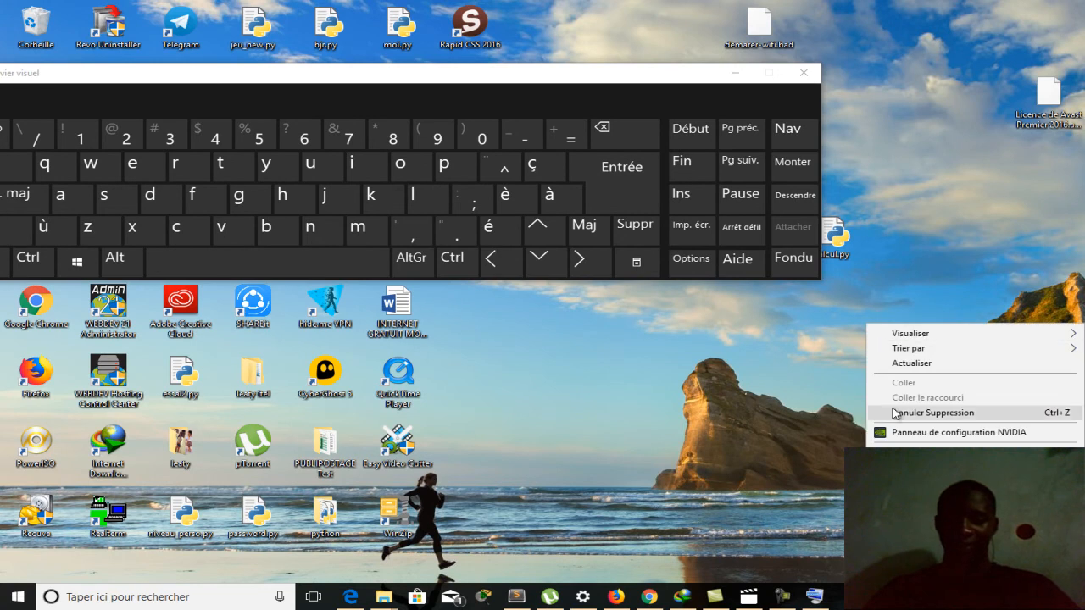
pyautogui.moveTo(922, 453)
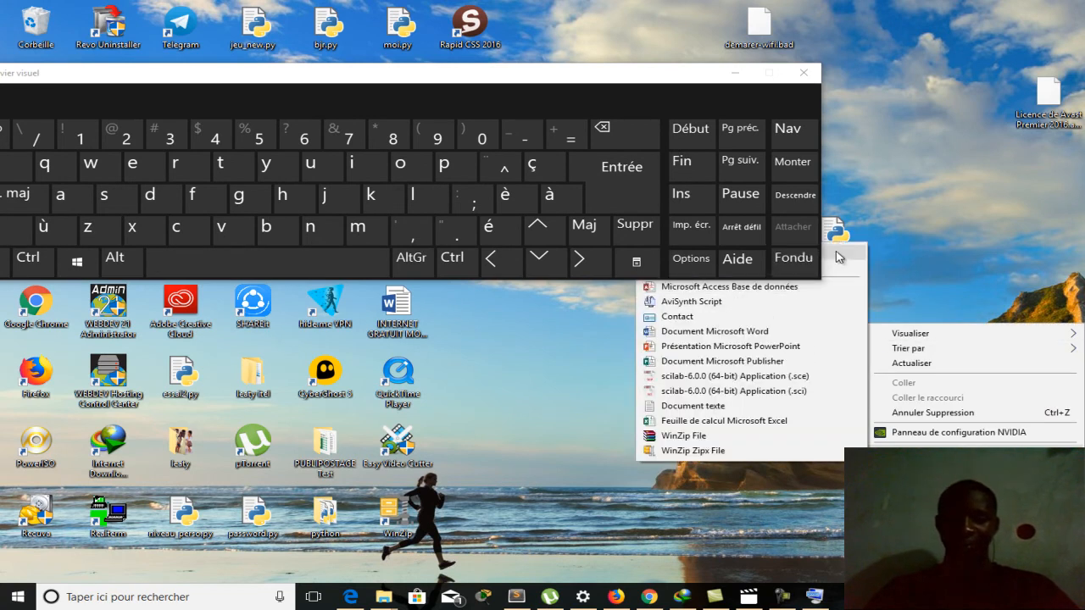
pyautogui.click(838, 256)
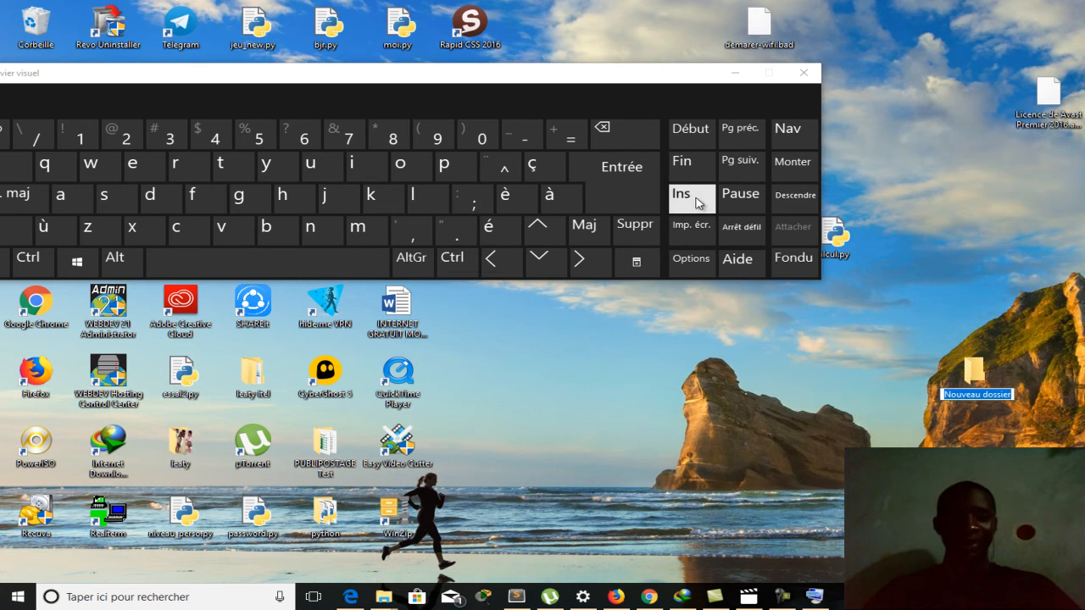
pyautogui.click(426, 81)
pyautogui.moveTo(426, 80); pyautogui.dragTo(532, 75)
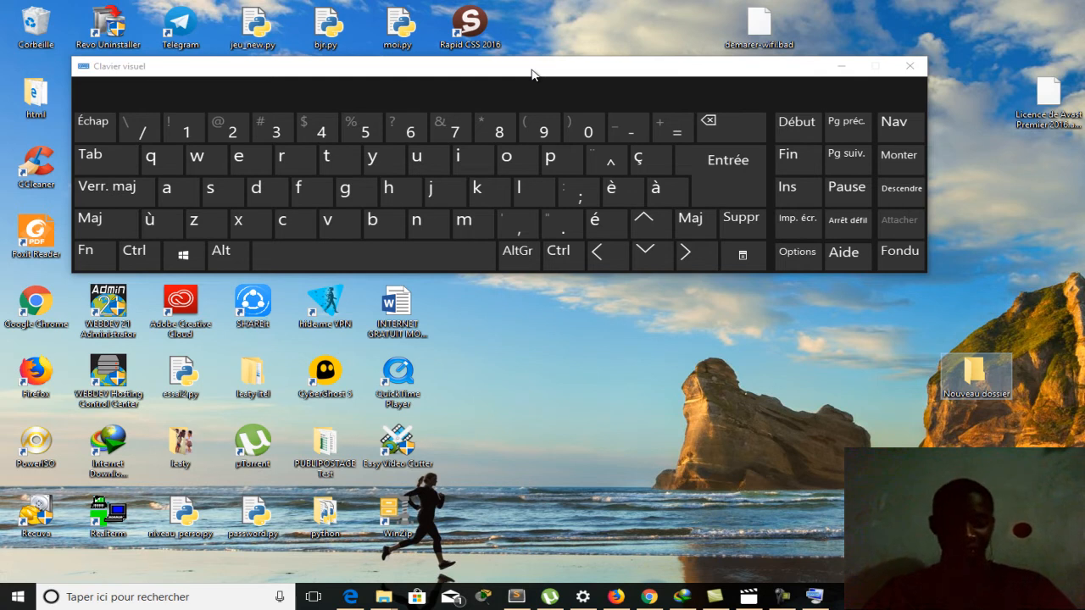
# Rename the new desktop folder to the single blank character with Alt code 255.
pyautogui.press('alt')
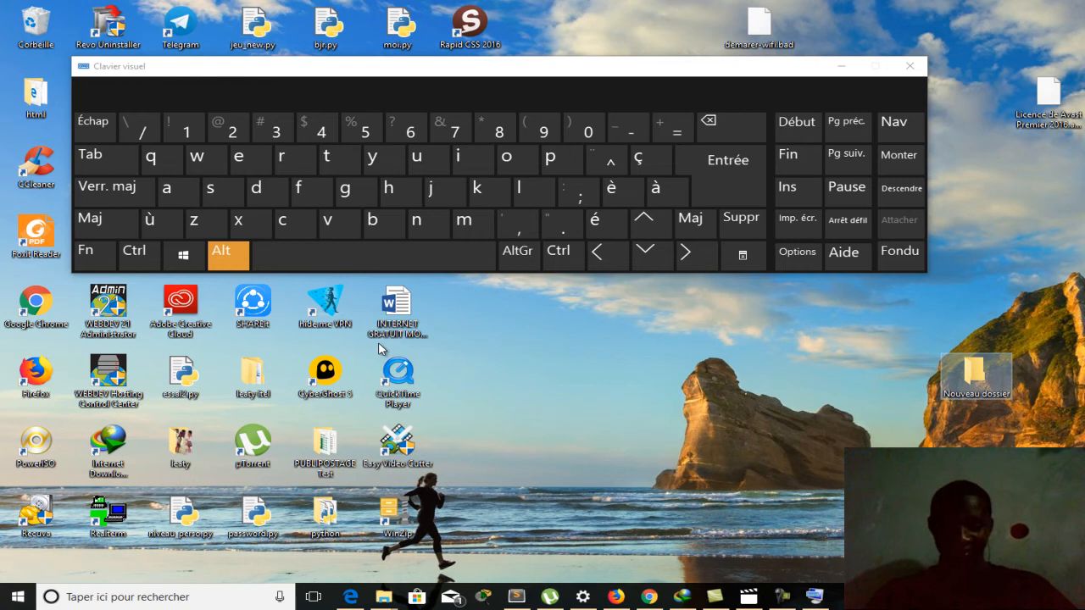
pyautogui.press('alt')
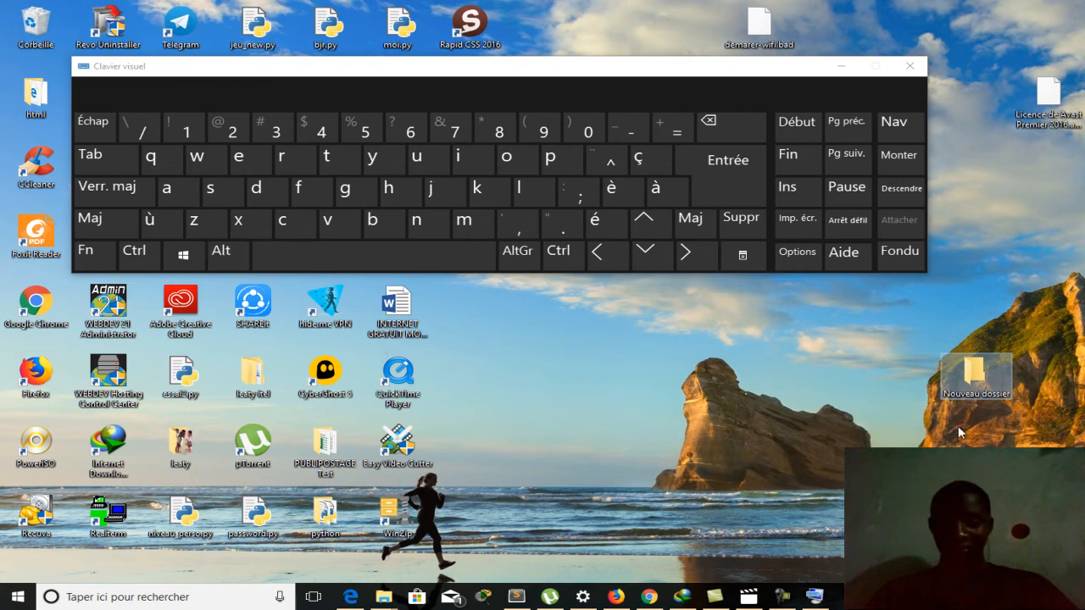
pyautogui.click(986, 398)
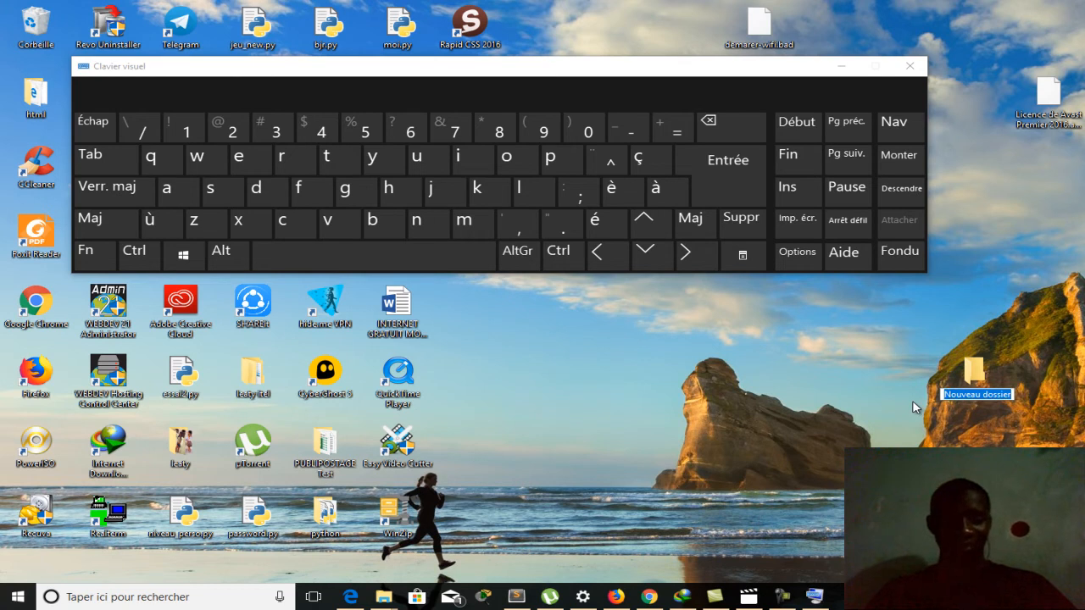
pyautogui.press('alt')
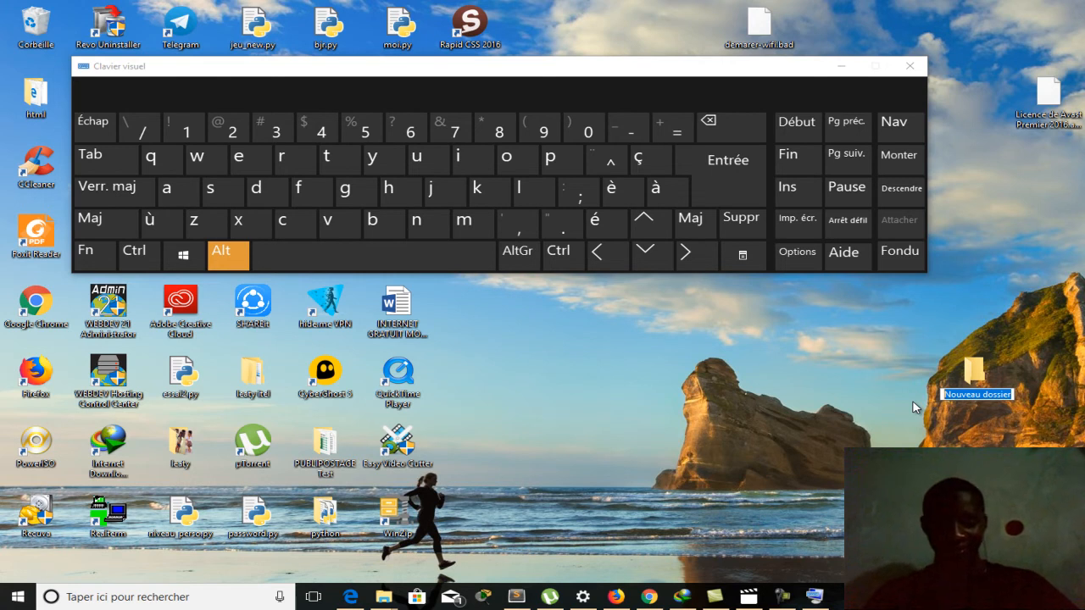
pyautogui.press('alt+255')
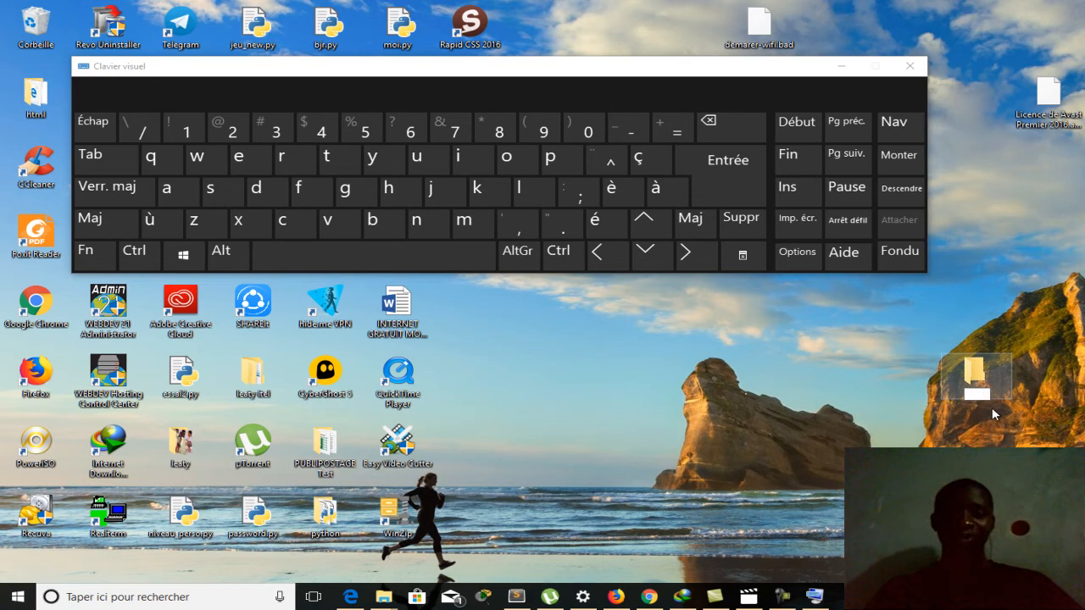
pyautogui.press('Return')
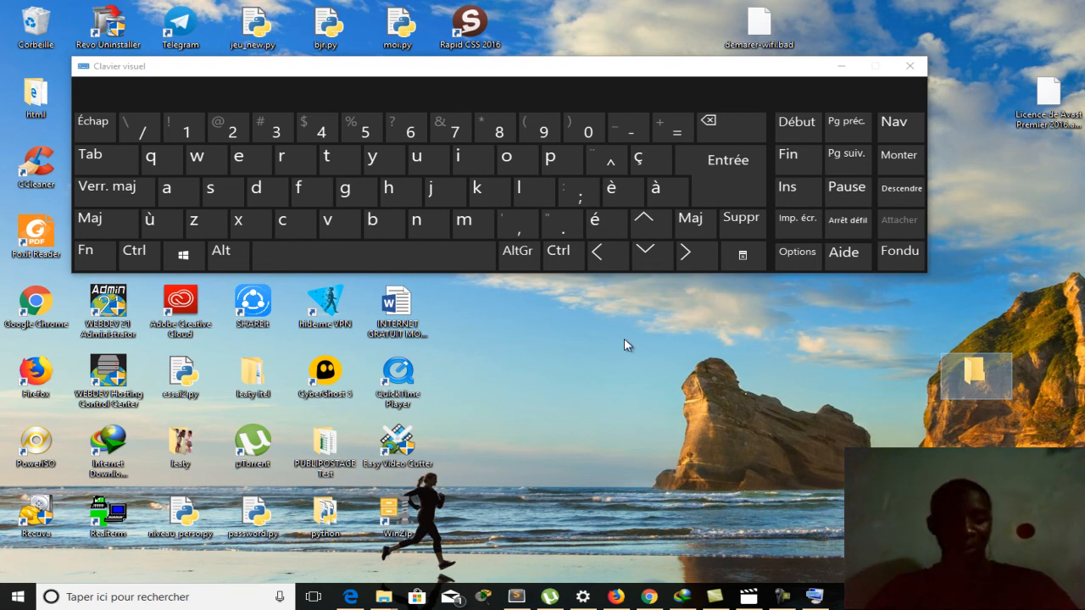
# Reopen the nameless folder's name for editing and confirm it as blank again.
pyautogui.press('alt')
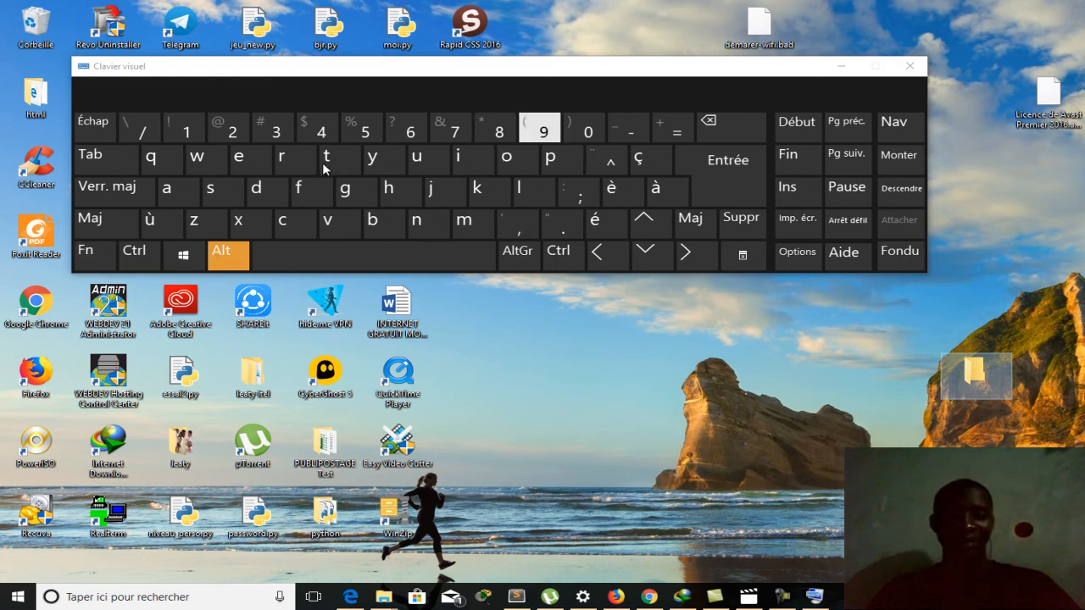
pyautogui.press('alt')
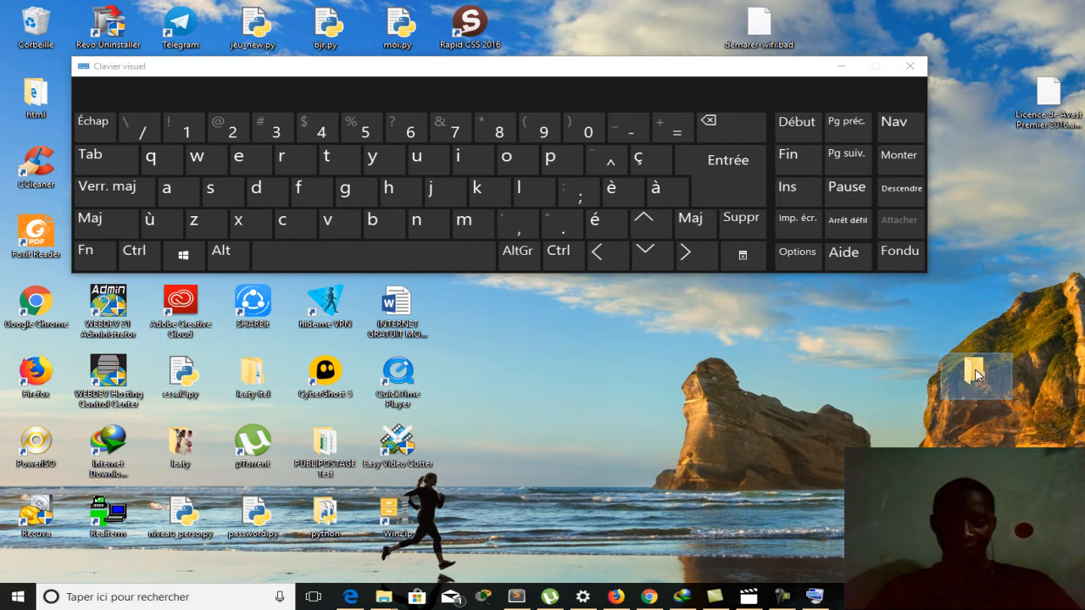
pyautogui.click(975, 391)
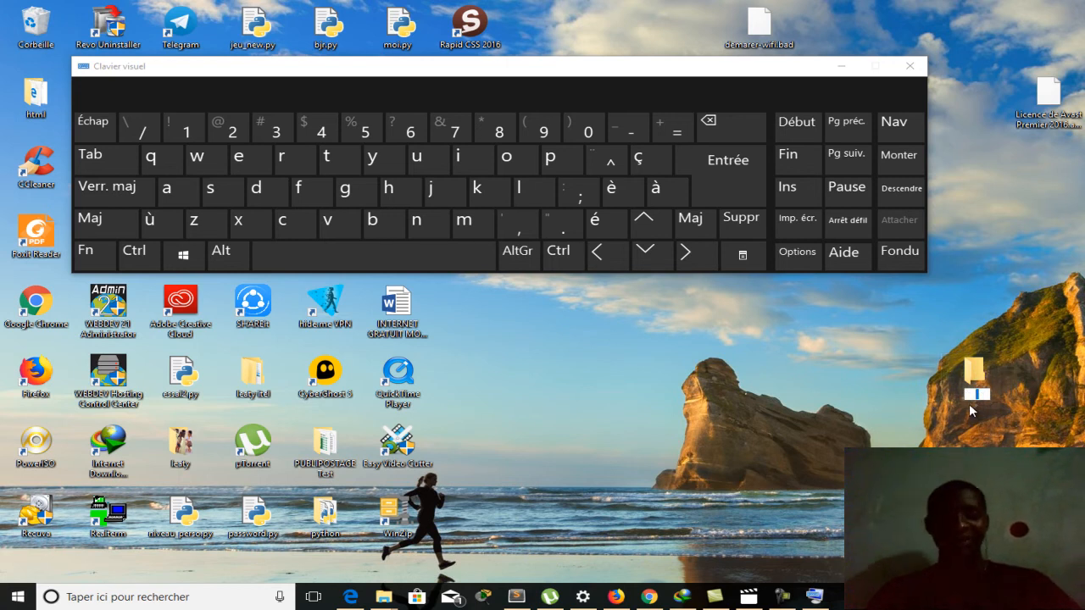
pyautogui.write('1')
pyautogui.press('Return')
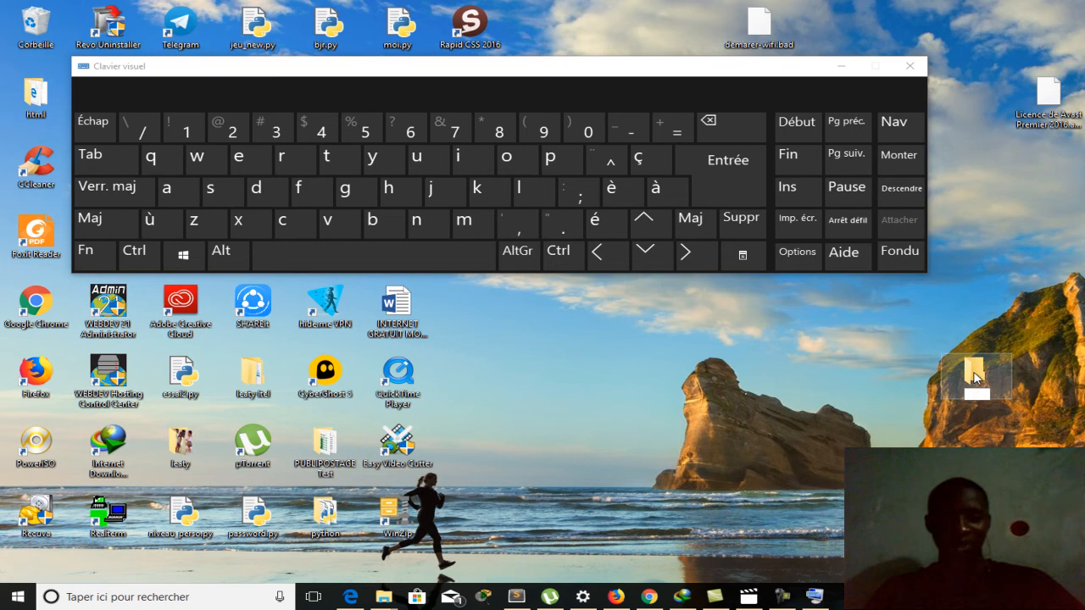
# Create a second desktop folder above the nameless one and name it ks.
pyautogui.rightClick(978, 229)
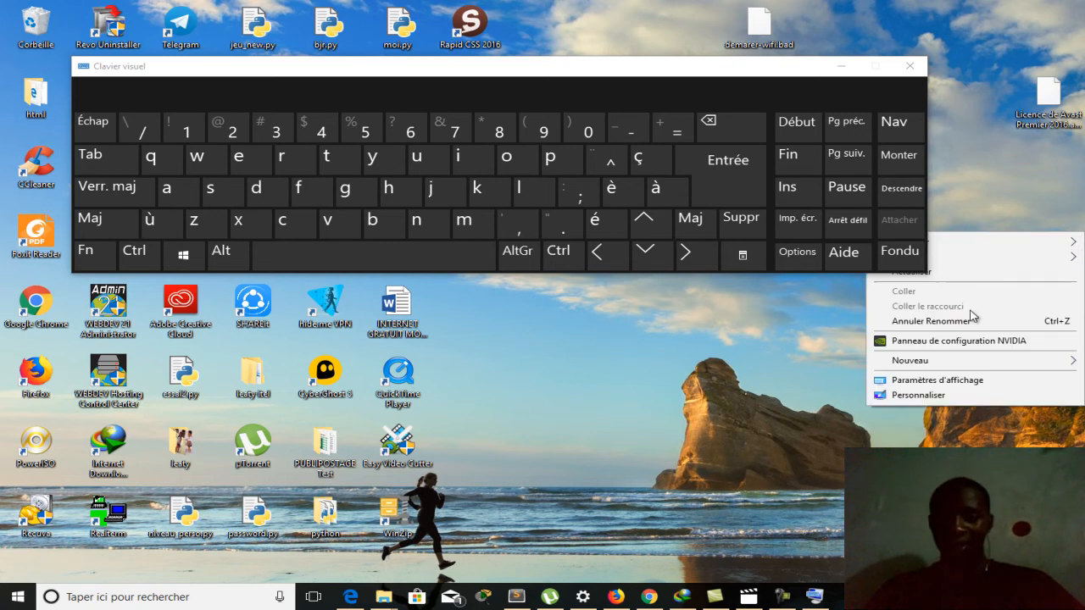
pyautogui.moveTo(947, 369)
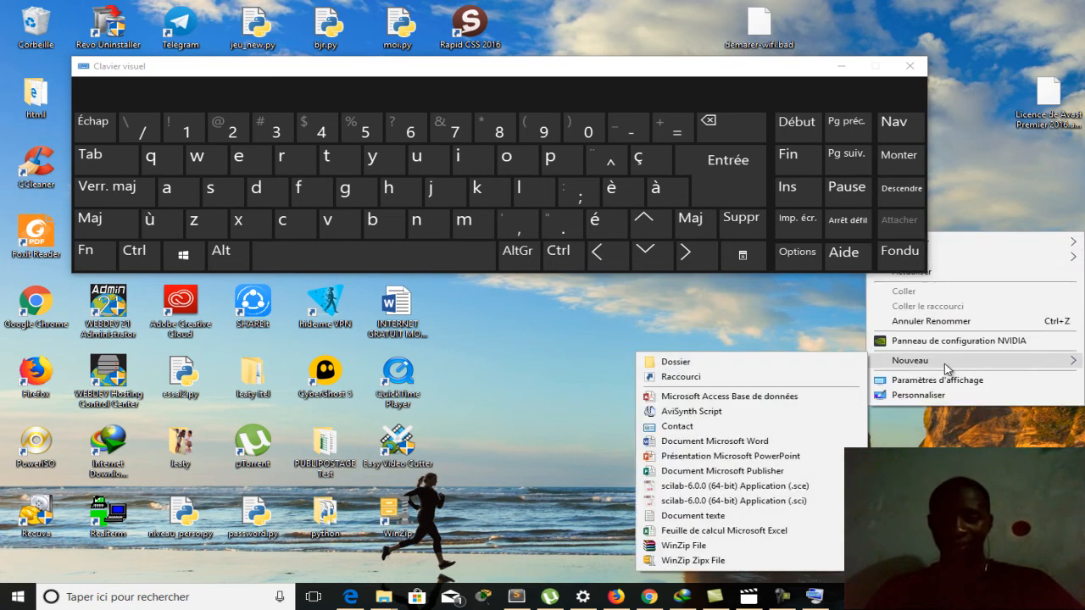
pyautogui.click(828, 366)
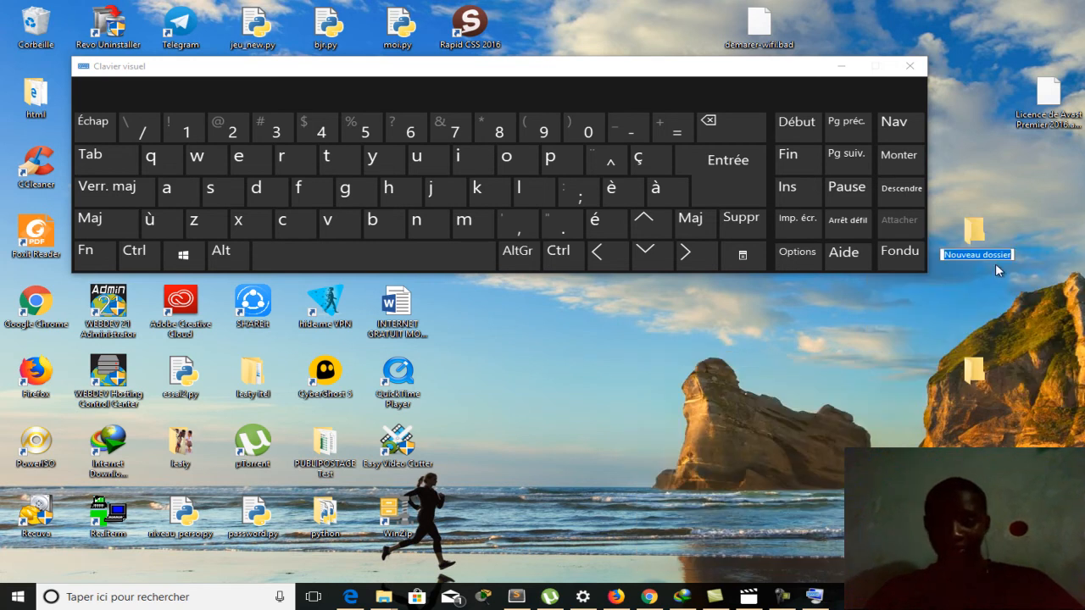
pyautogui.write('ks')
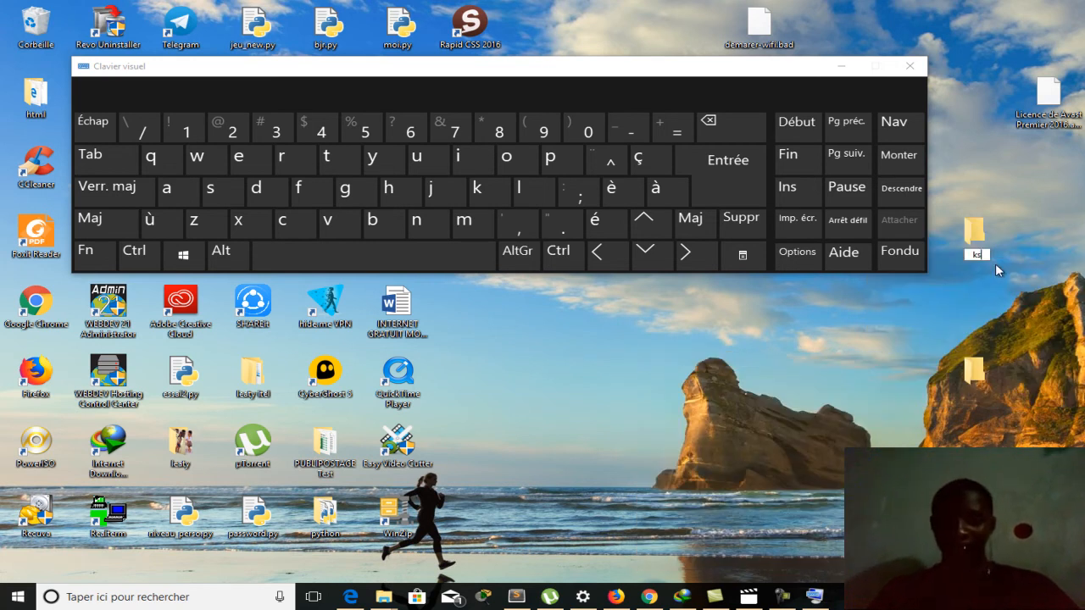
pyautogui.press('Return')
# Try to rename the ks folder by emptying its name completely.
pyautogui.click(1004, 205)
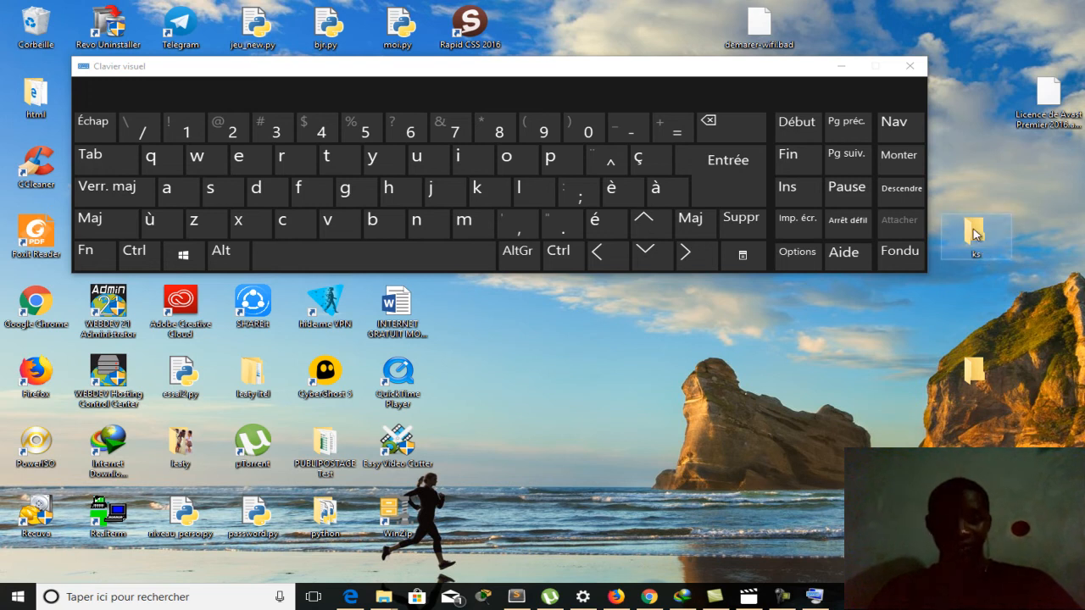
pyautogui.click(974, 250)
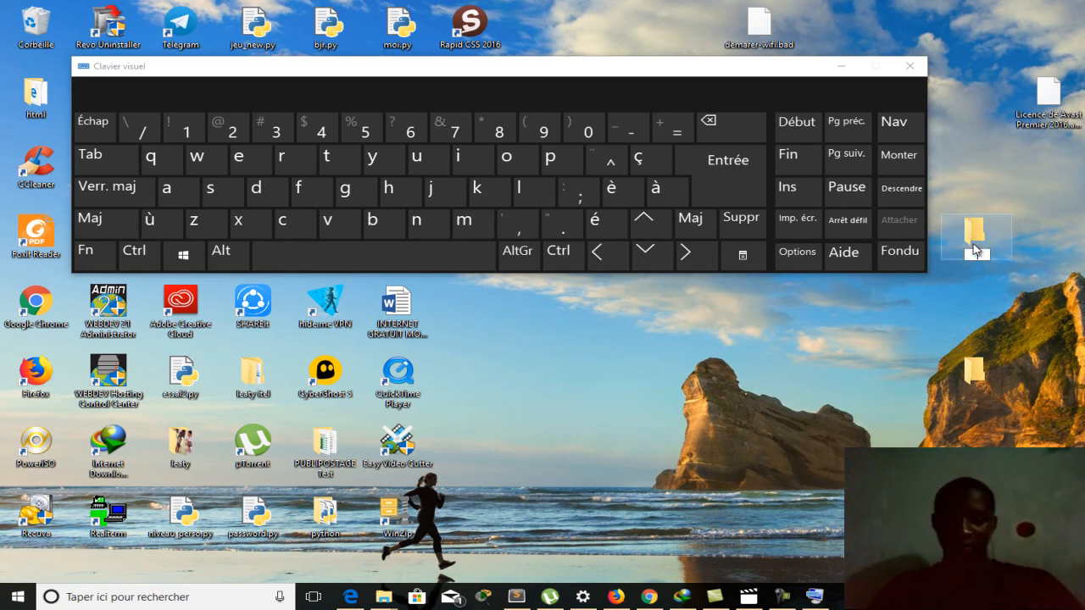
pyautogui.click(1035, 233)
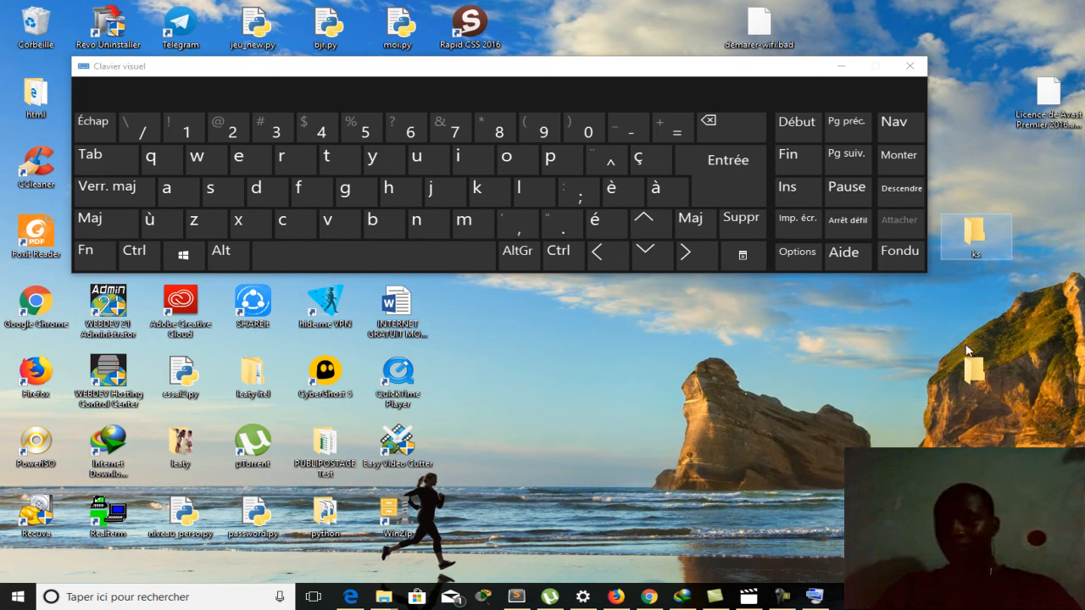
# Delete the ks folder from the desktop.
pyautogui.click(971, 361)
pyautogui.click(971, 248)
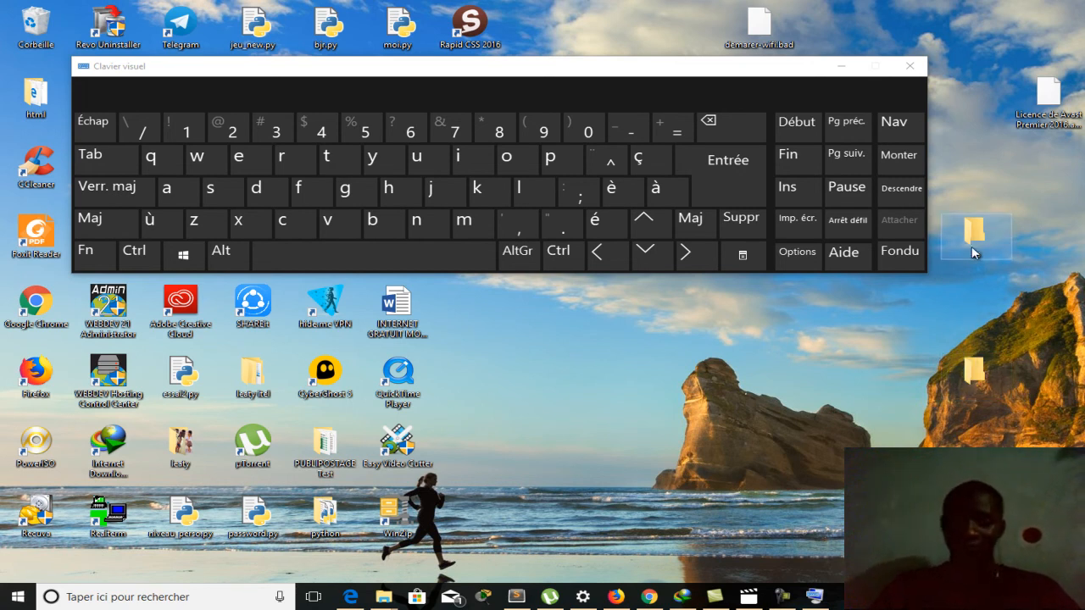
pyautogui.press('Delete')
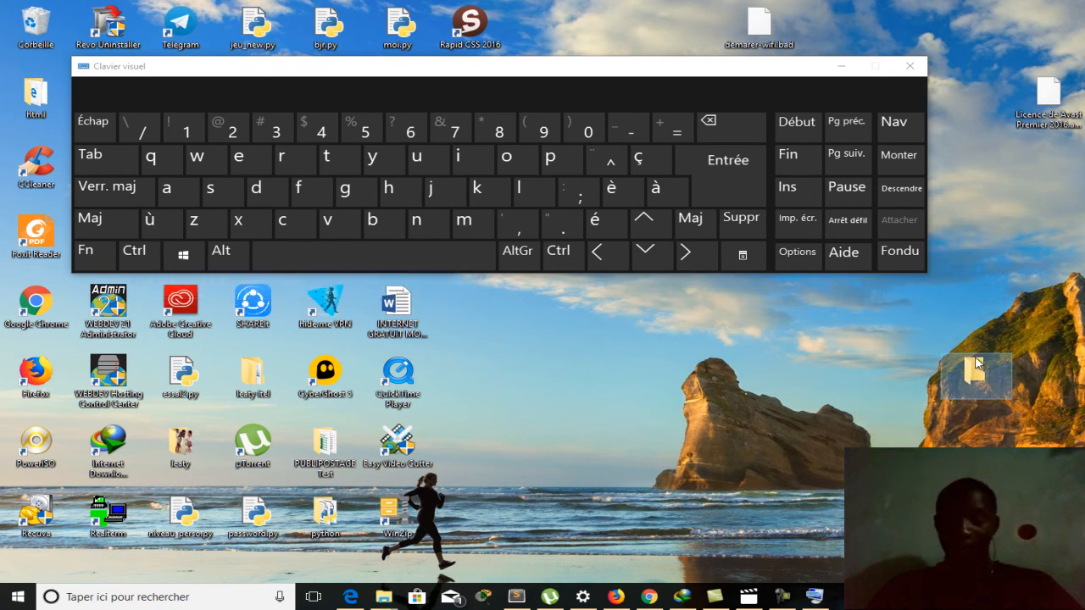
# Open the nameless folder's properties, close the on-screen keyboard, and bring up the folder's icon chooser.
pyautogui.rightClick(977, 362)
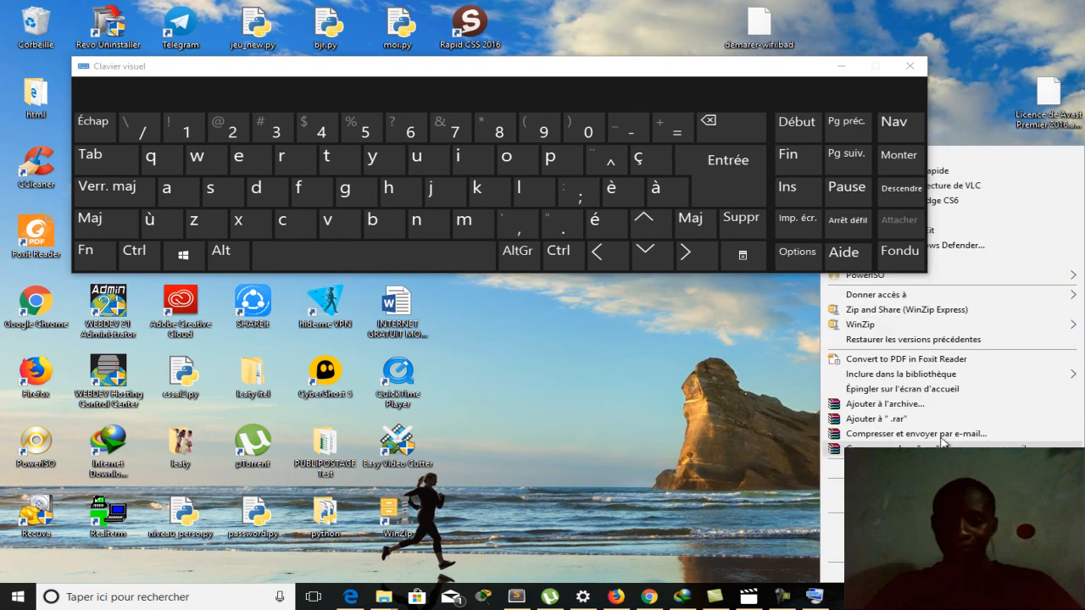
pyautogui.click(833, 572)
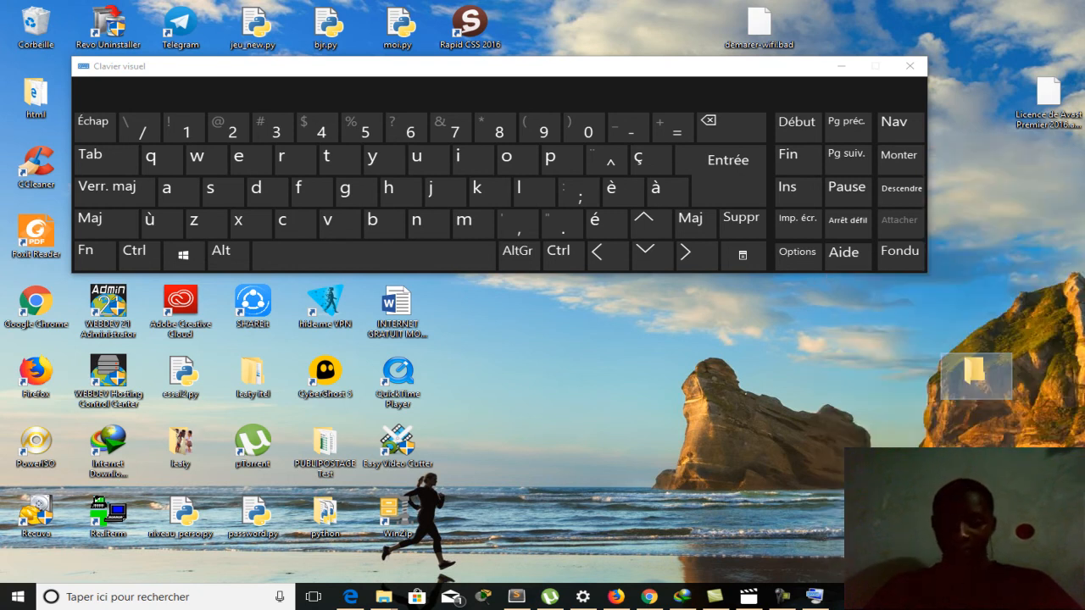
pyautogui.click(910, 64)
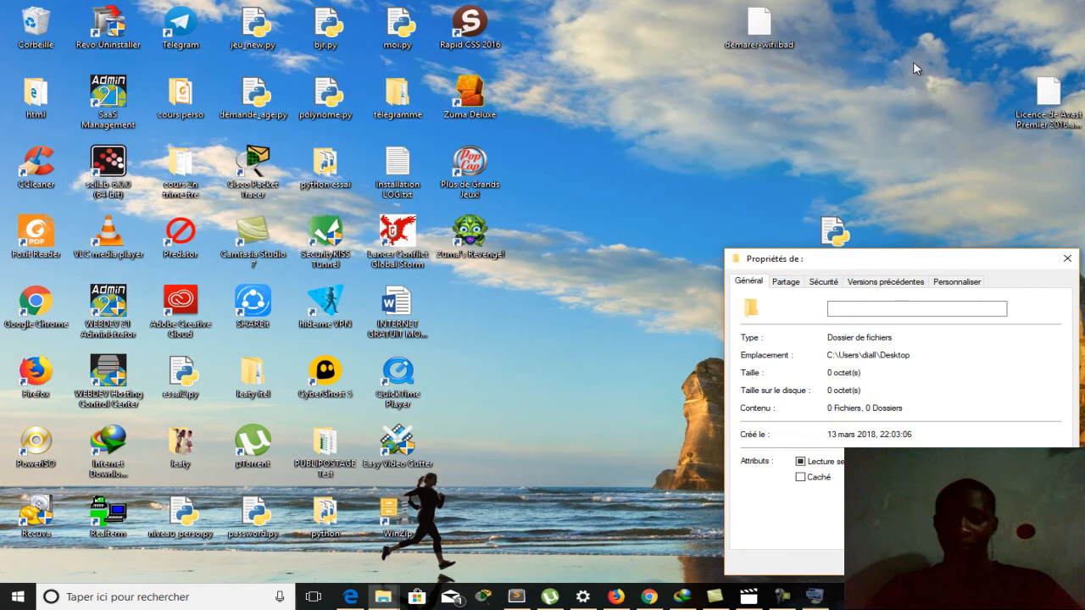
pyautogui.click(943, 283)
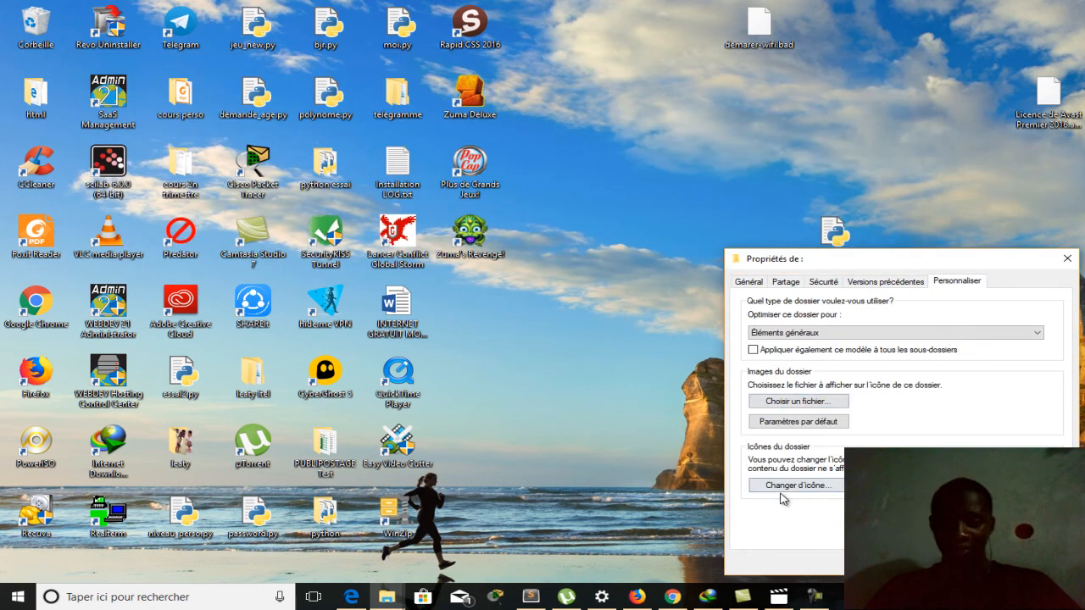
pyautogui.click(784, 486)
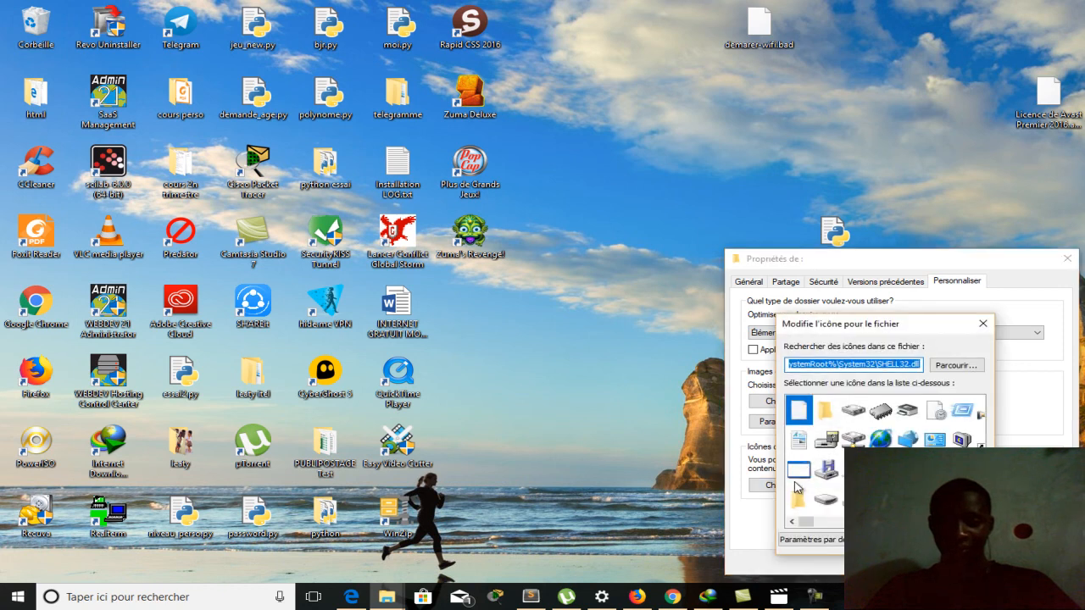
# Assign a blank, transparent icon from SHELL32.dll to the nameless folder and confirm its properties.
pyautogui.scroll(-5, 885, 475)
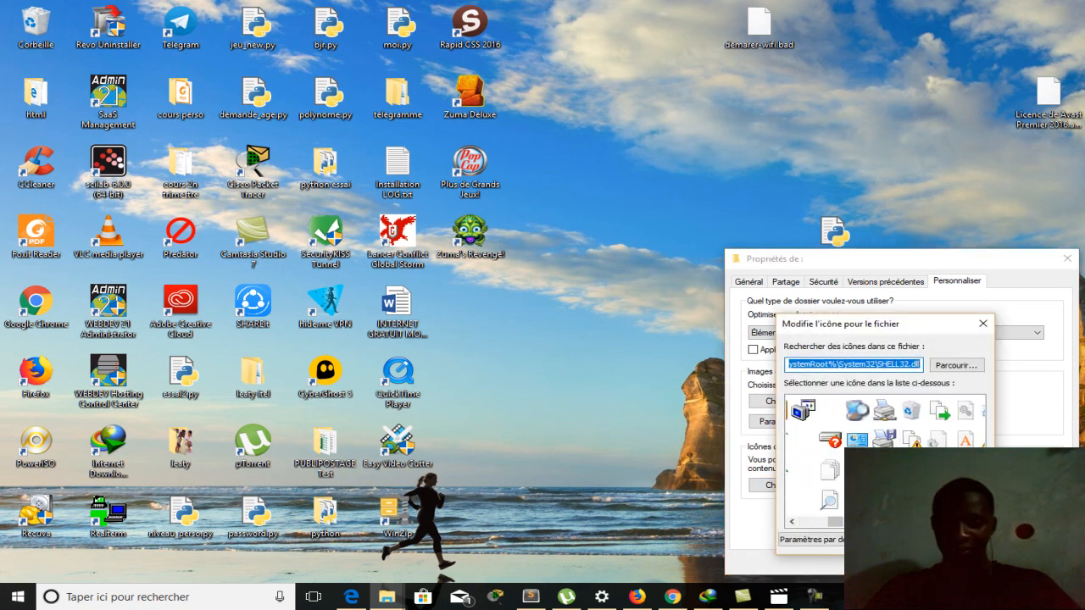
pyautogui.click(794, 522)
pyautogui.click(793, 522)
pyautogui.click(794, 522)
pyautogui.click(793, 522)
pyautogui.click(793, 522)
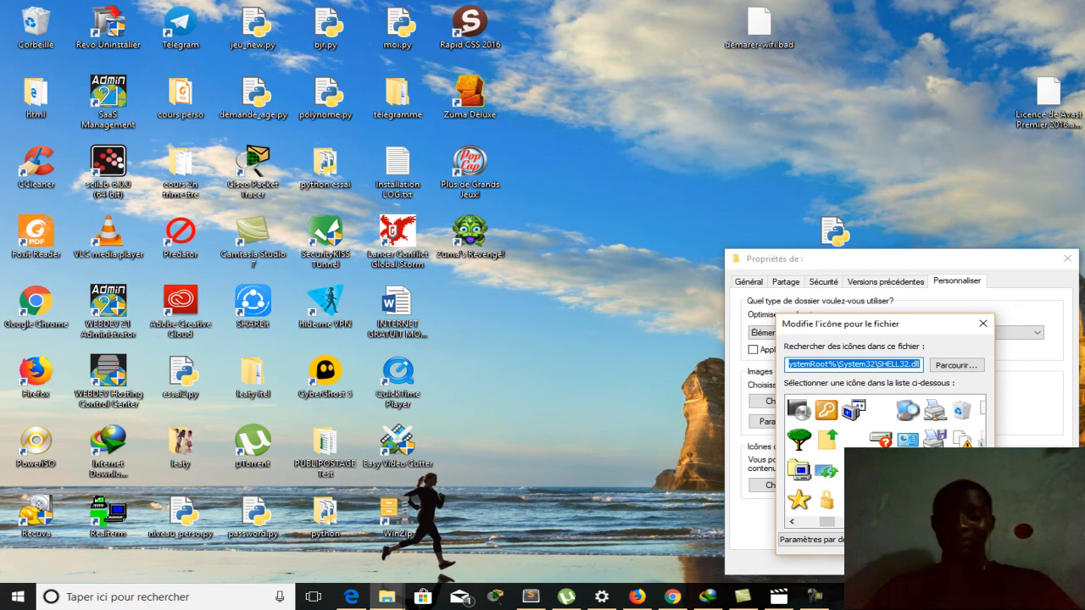
pyautogui.click(854, 470)
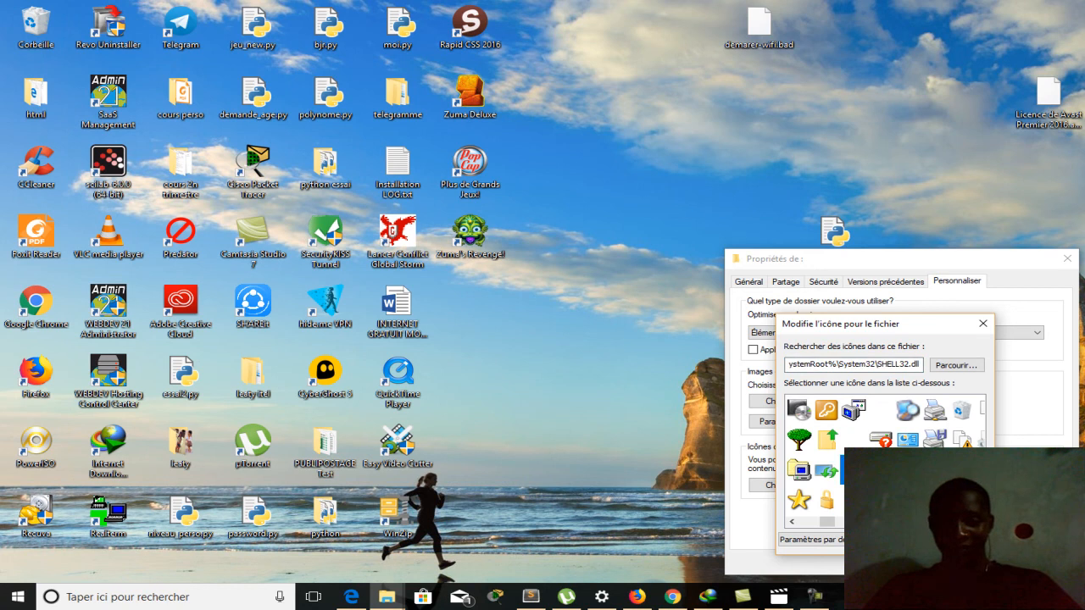
pyautogui.click(894, 540)
pyautogui.click(911, 562)
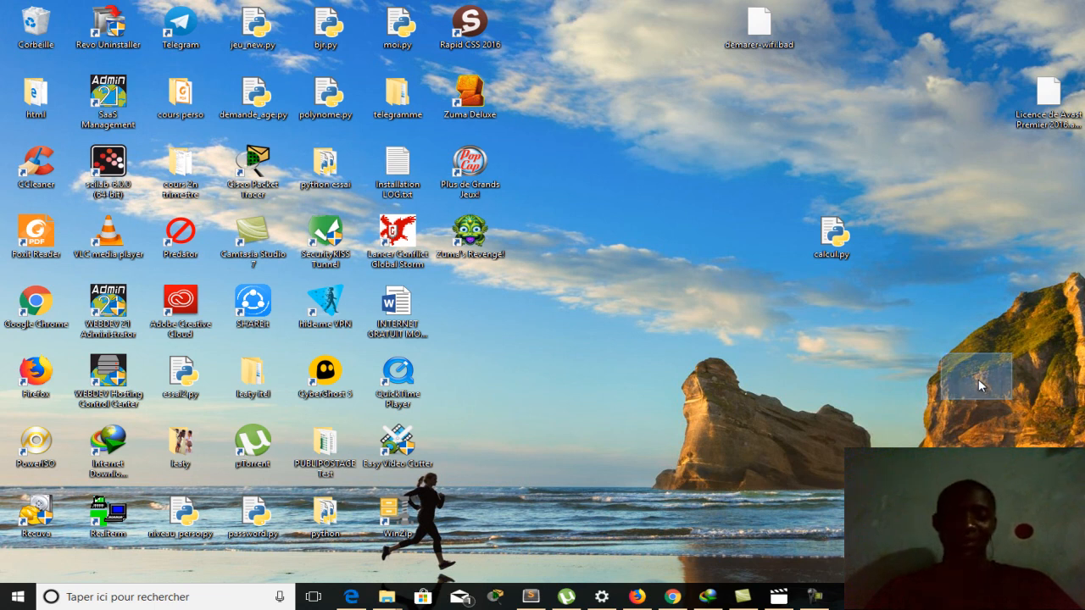
# Move the leaty itel folder into the invisible folder above the Avast licence file, view the invisible folder's contents, and minimize its window.
pyautogui.moveTo(964, 384)
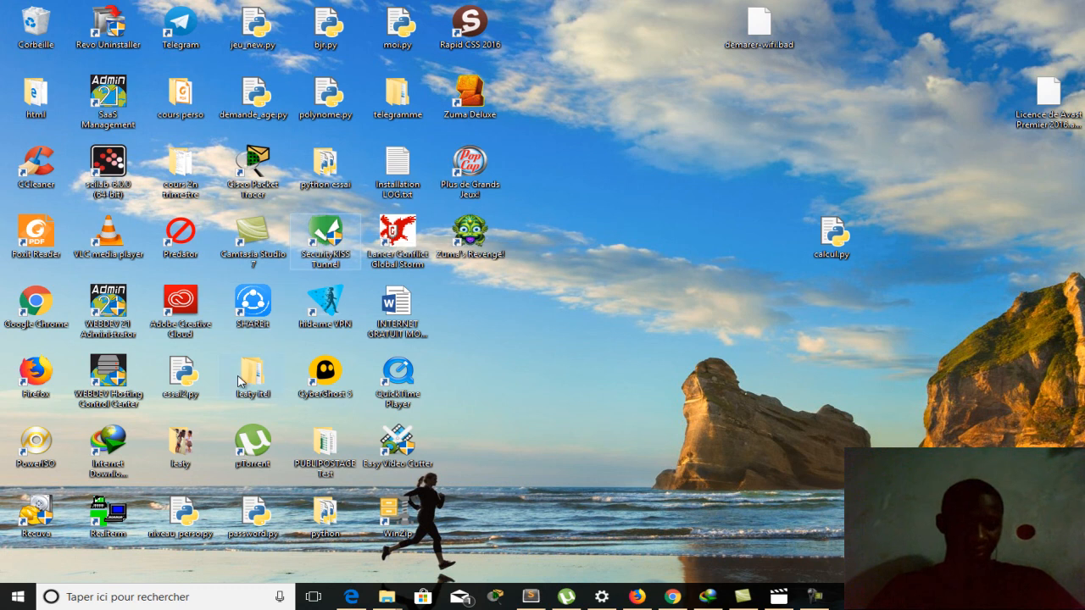
pyautogui.moveTo(239, 382); pyautogui.dragTo(1056, 32)
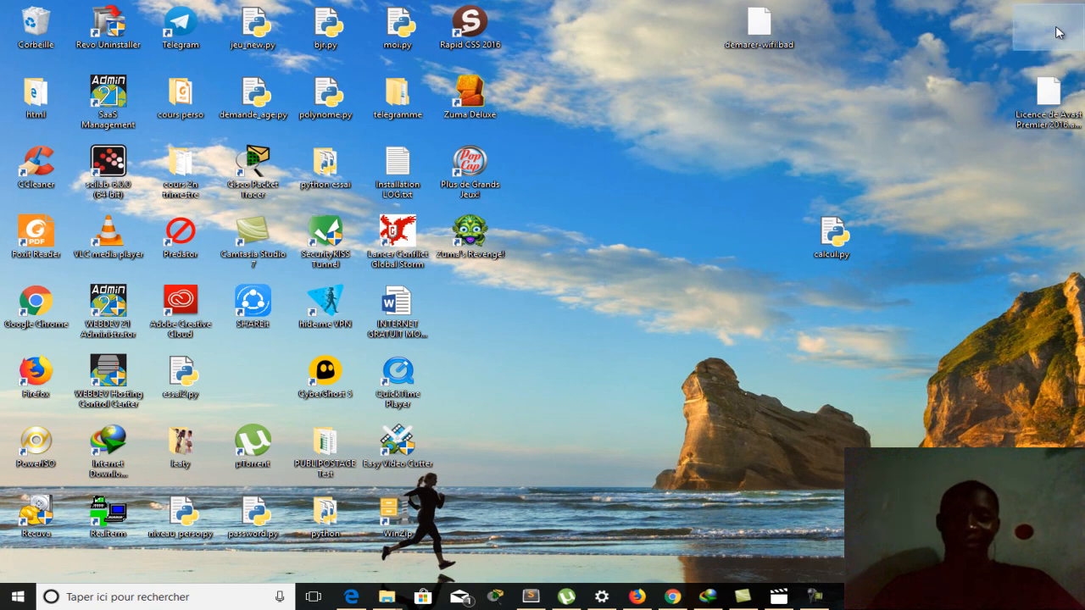
pyautogui.doubleClick(1057, 32)
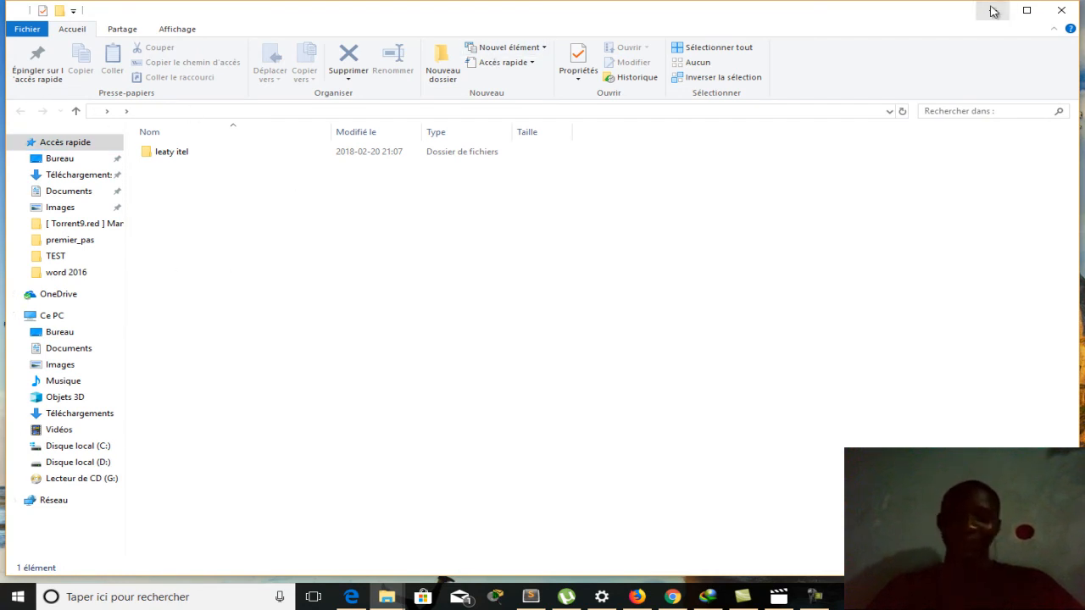
pyautogui.click(993, 10)
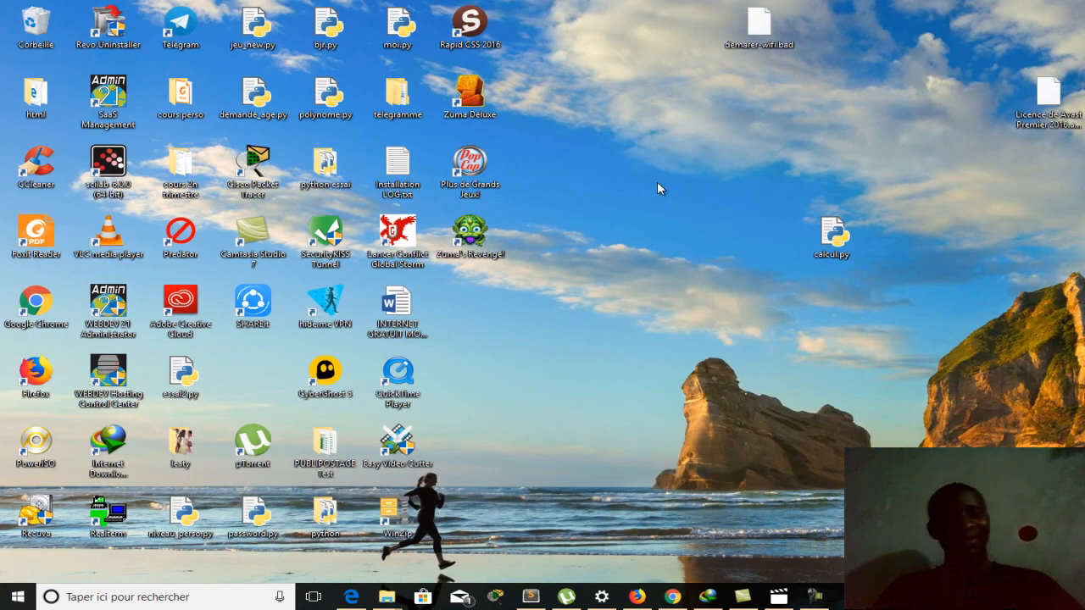